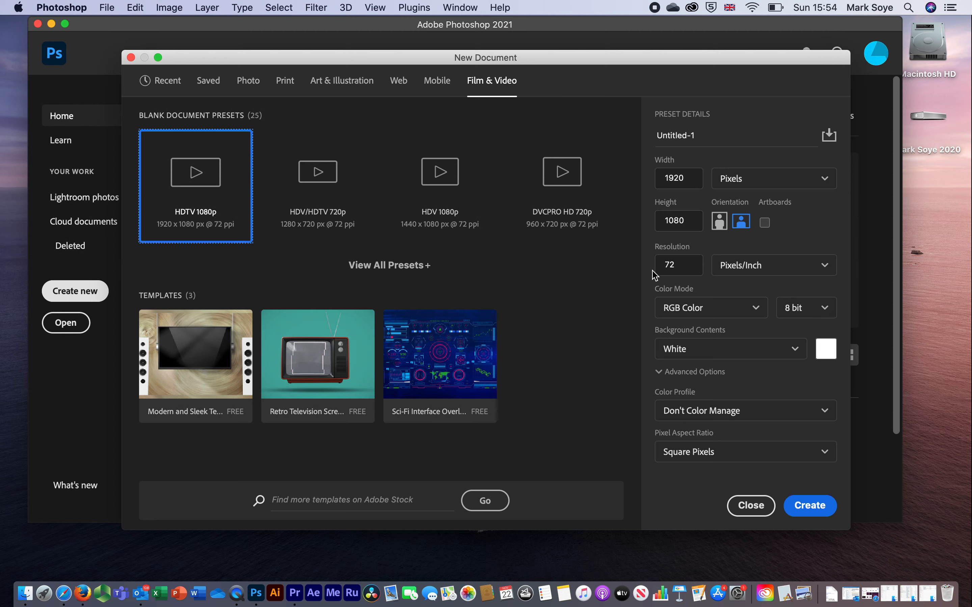
Step: Create a new HDTV 1080p document and, with rulers shown, place a vertical guide outside the canvas's left edge
double_click(206, 203)
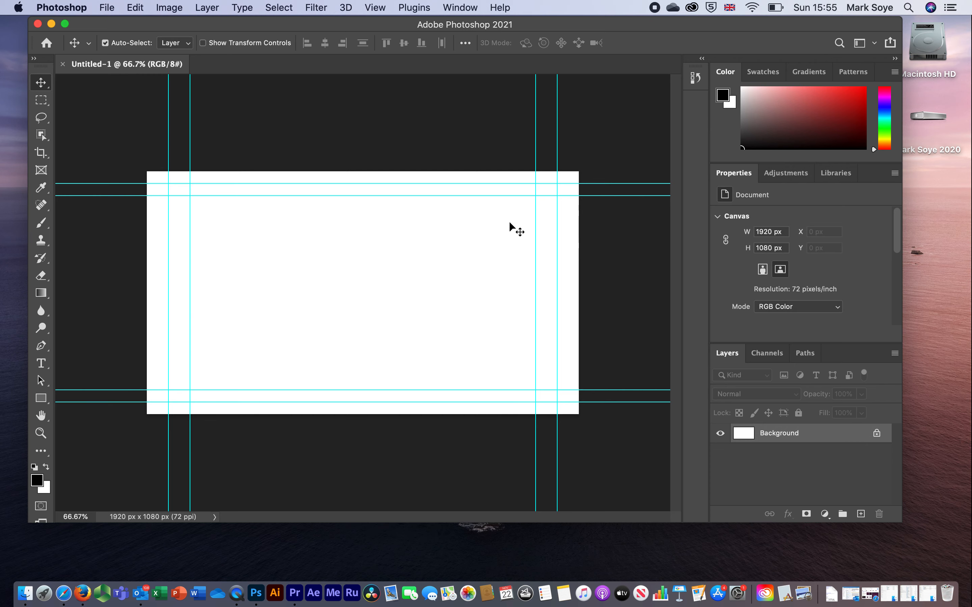
key(super+r)
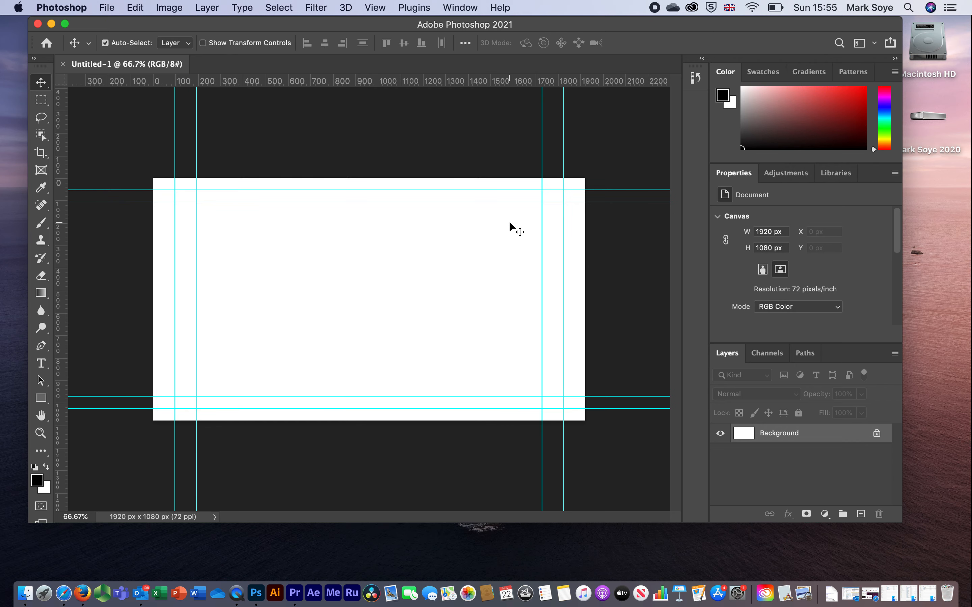
drag(65, 246, 103, 254)
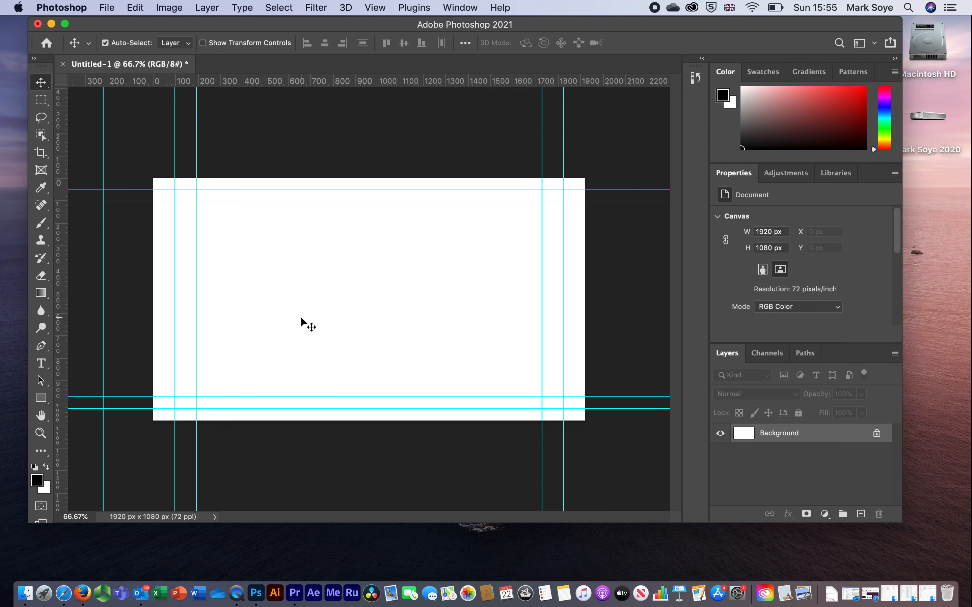
Step: Open the PNG image Paul Logo from the GFX folder
click(107, 9)
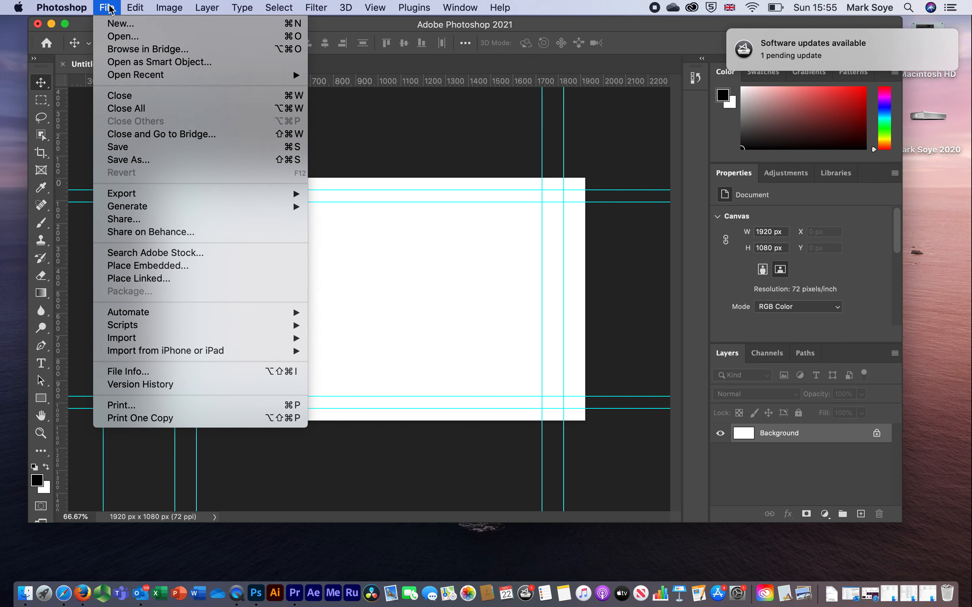
click(114, 38)
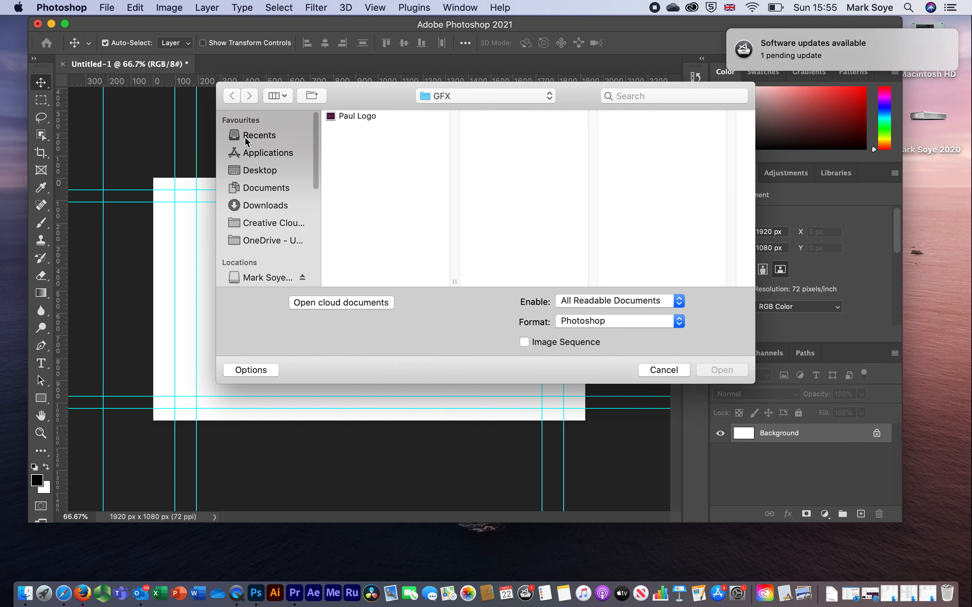
click(358, 116)
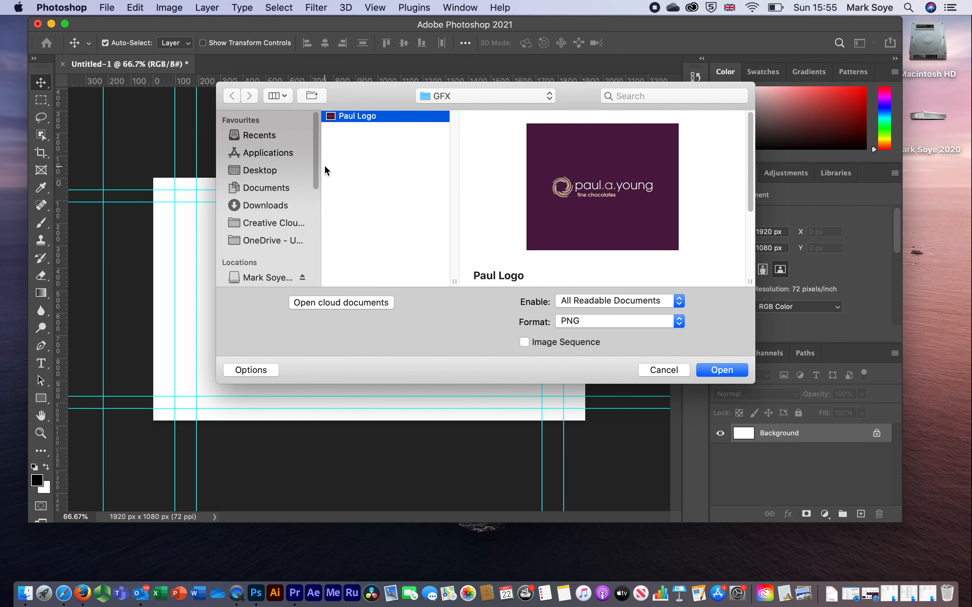
click(610, 325)
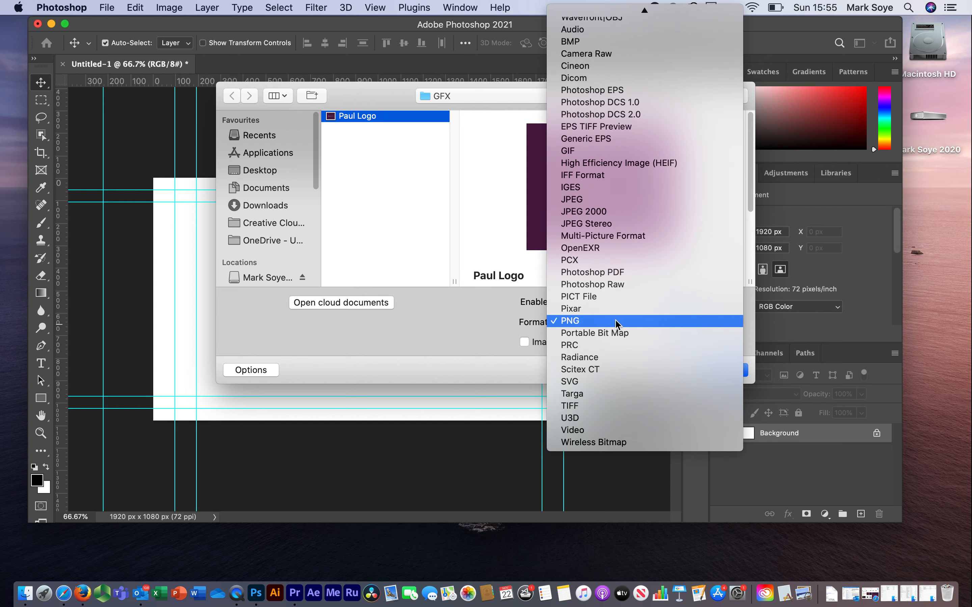
click(478, 331)
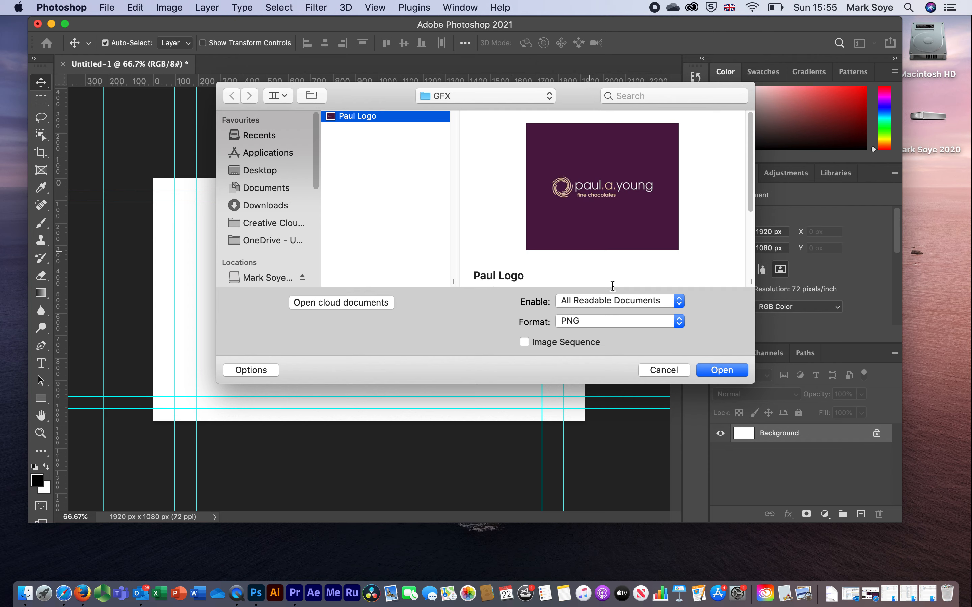
click(718, 370)
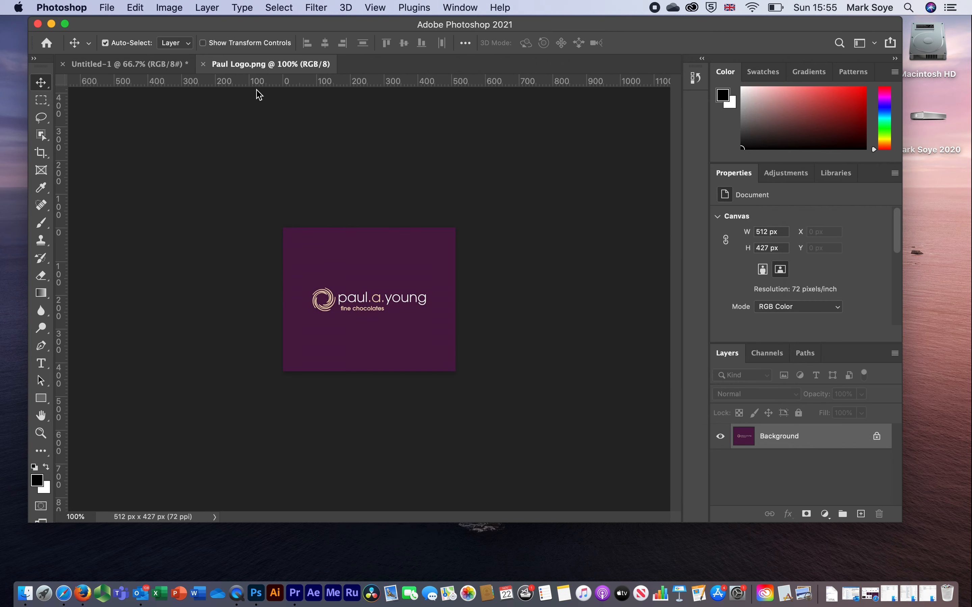
Step: Tile the two open documents vertically and copy the logo image into the blank Untitled-1 document
click(450, 8)
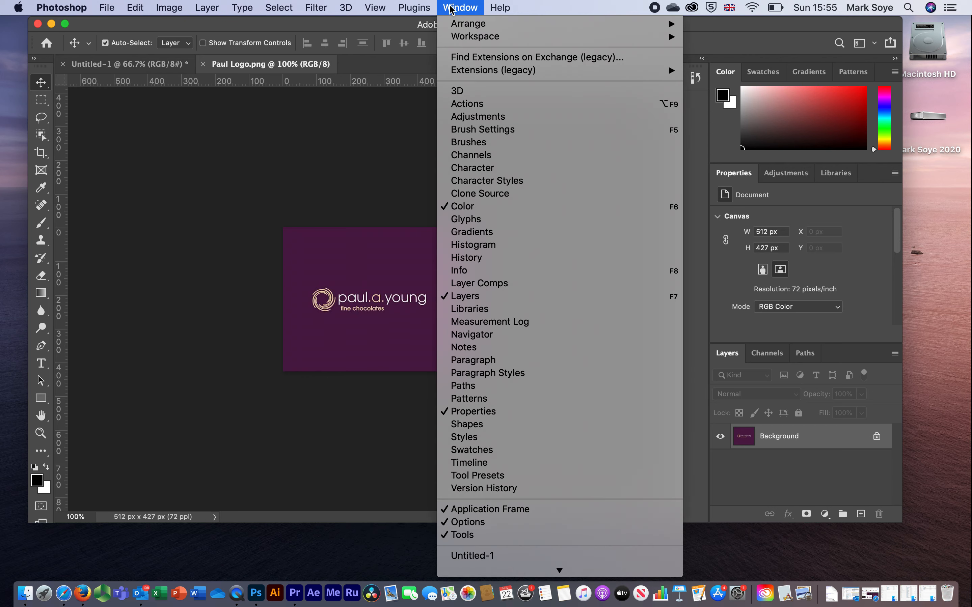
mouse_move(457, 24)
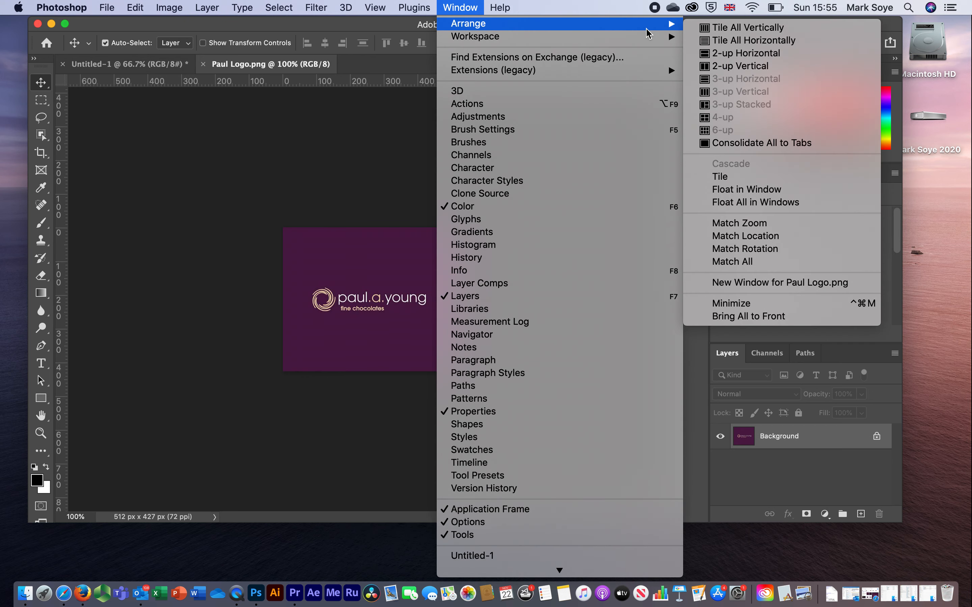
click(745, 29)
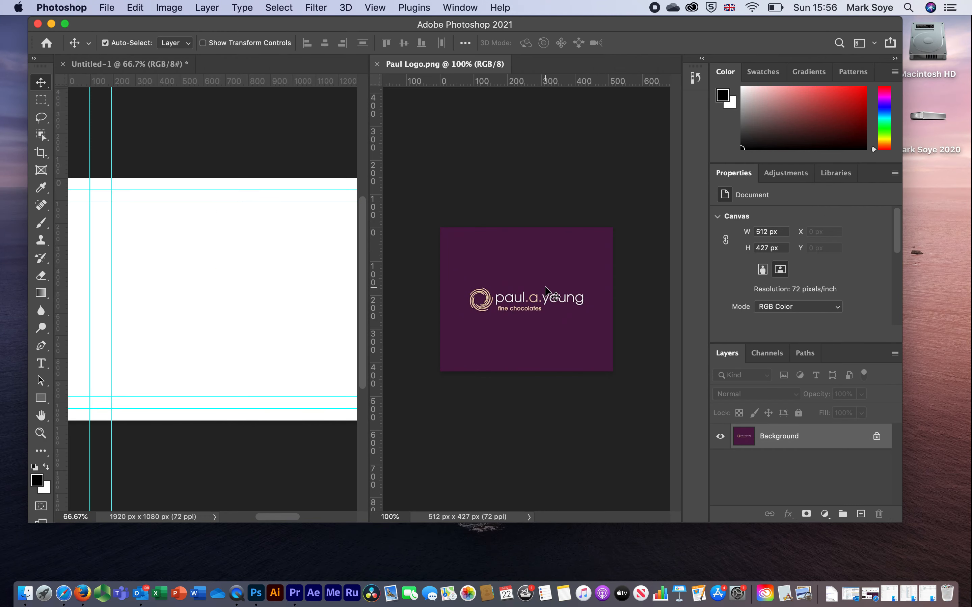
drag(232, 274, 265, 289)
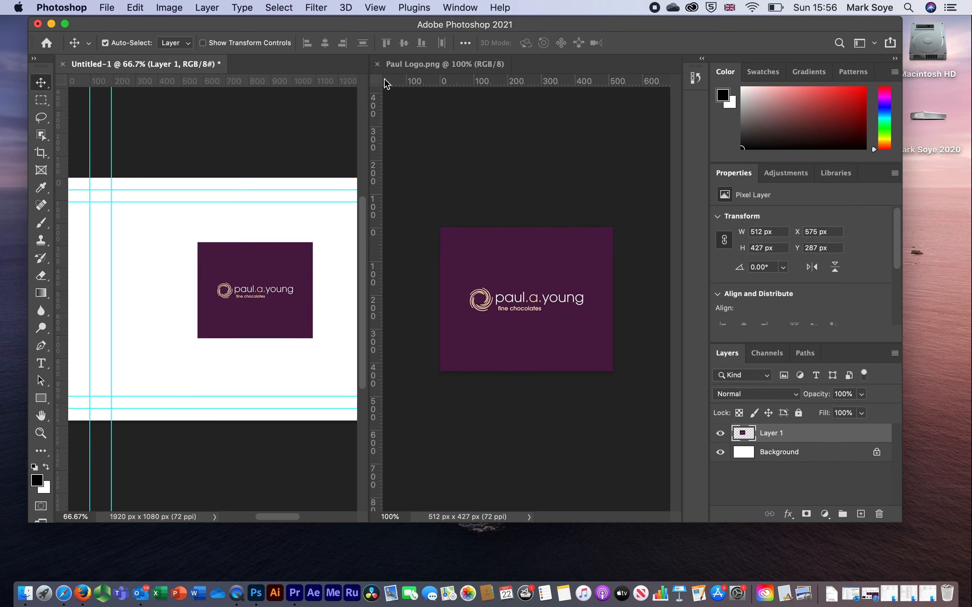
Step: Close the Paul Logo.png document and move the copied logo to the horizontal center at about X 704, Y 244 px
click(377, 65)
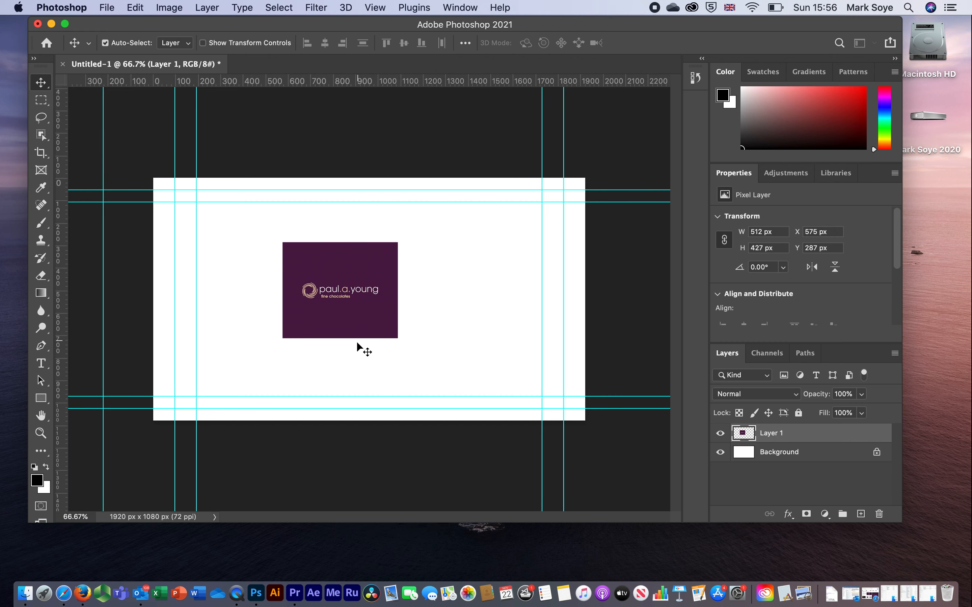
mouse_move(361, 310)
mouse_down()
mouse_move(397, 310)
mouse_move(339, 304)
mouse_move(392, 307)
mouse_move(368, 304)
mouse_move(387, 307)
mouse_move(376, 283)
mouse_move(378, 310)
mouse_move(366, 310)
mouse_move(378, 310)
mouse_move(377, 321)
mouse_move(375, 273)
mouse_move(374, 302)
mouse_up()
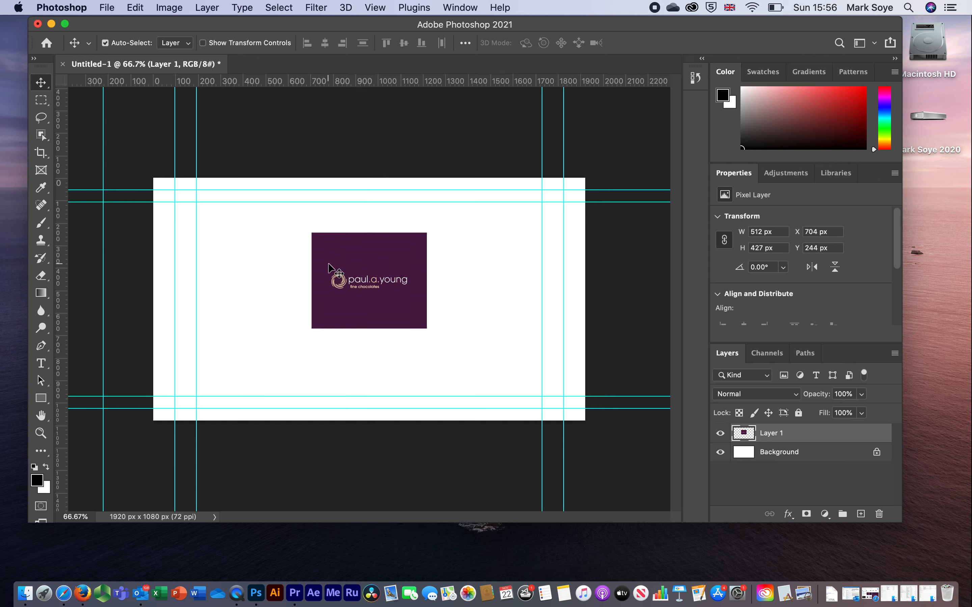
click(169, 8)
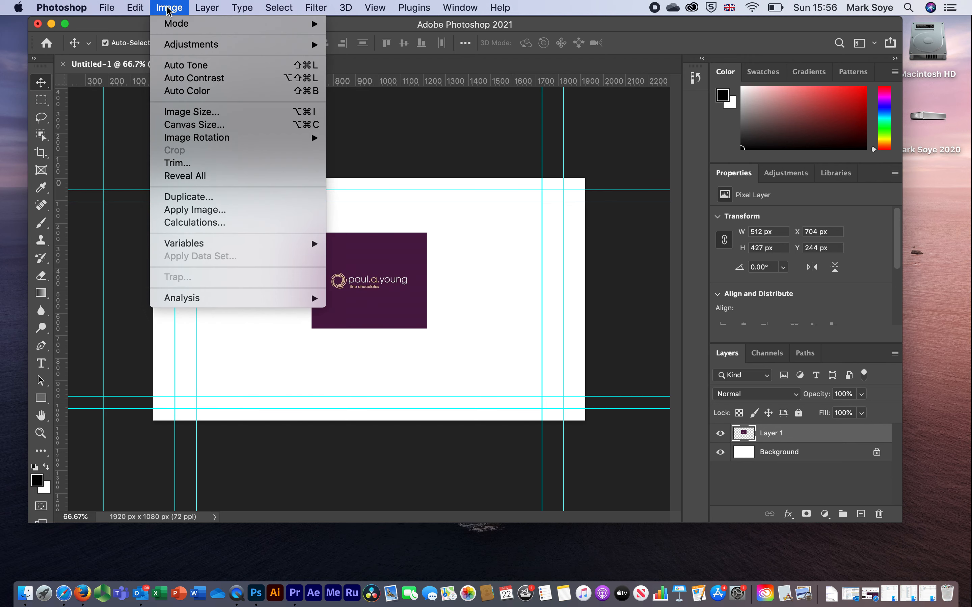
mouse_move(185, 139)
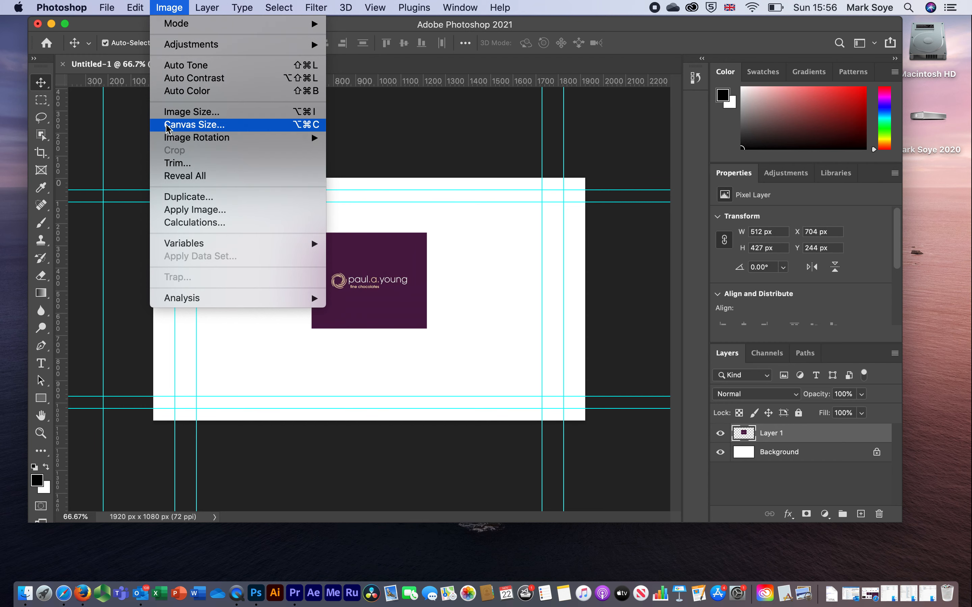
mouse_move(136, 9)
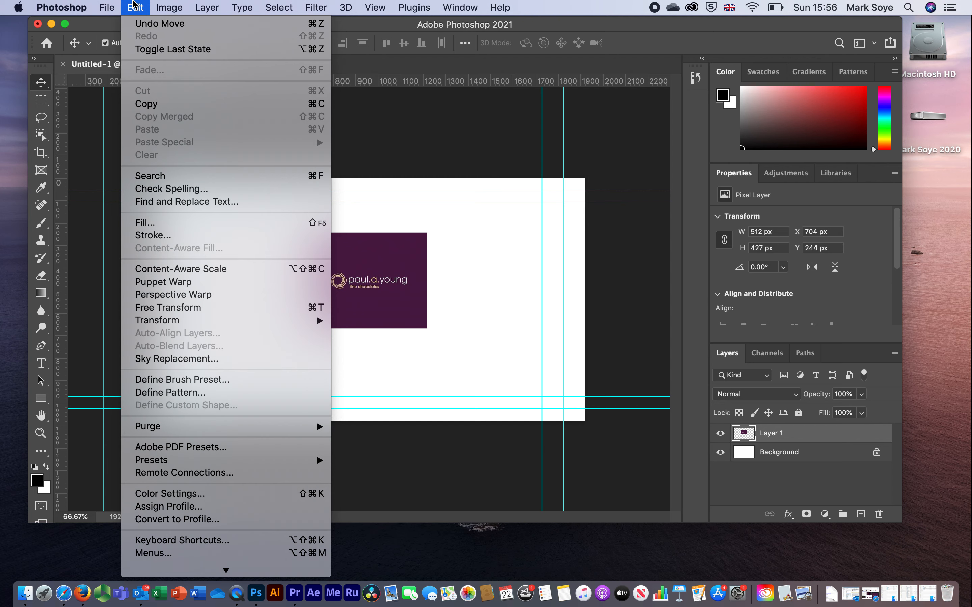
mouse_move(198, 323)
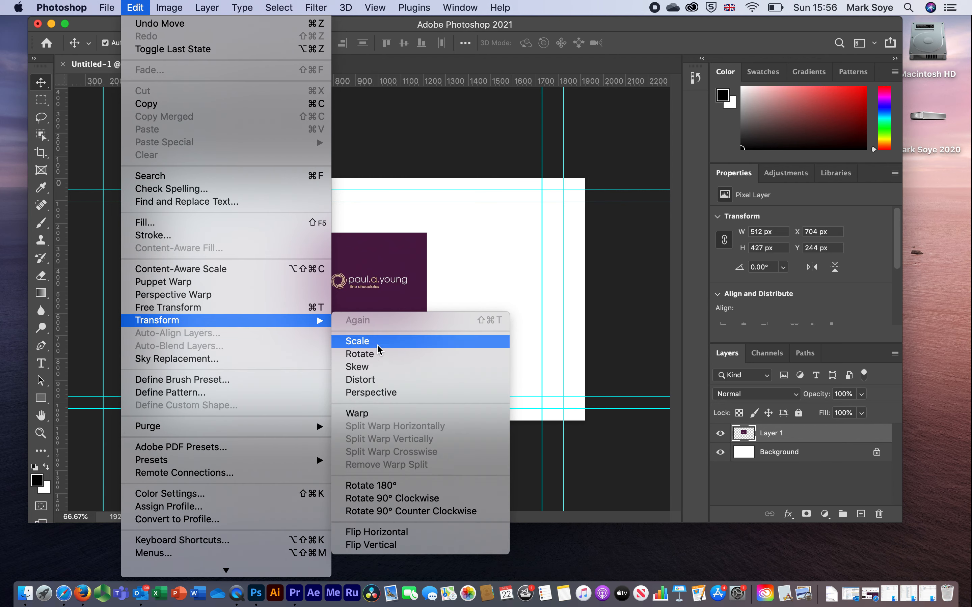
click(382, 293)
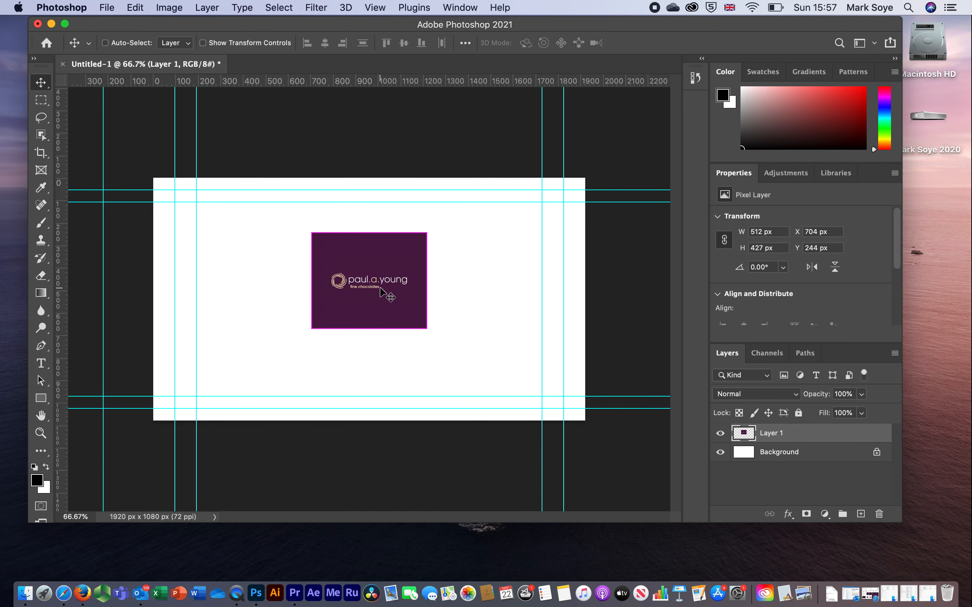
Step: Scale the logo layer proportionally to about 914 × 762 px and position it horizontally centered at about X 503, Y 108 px
key(super+t)
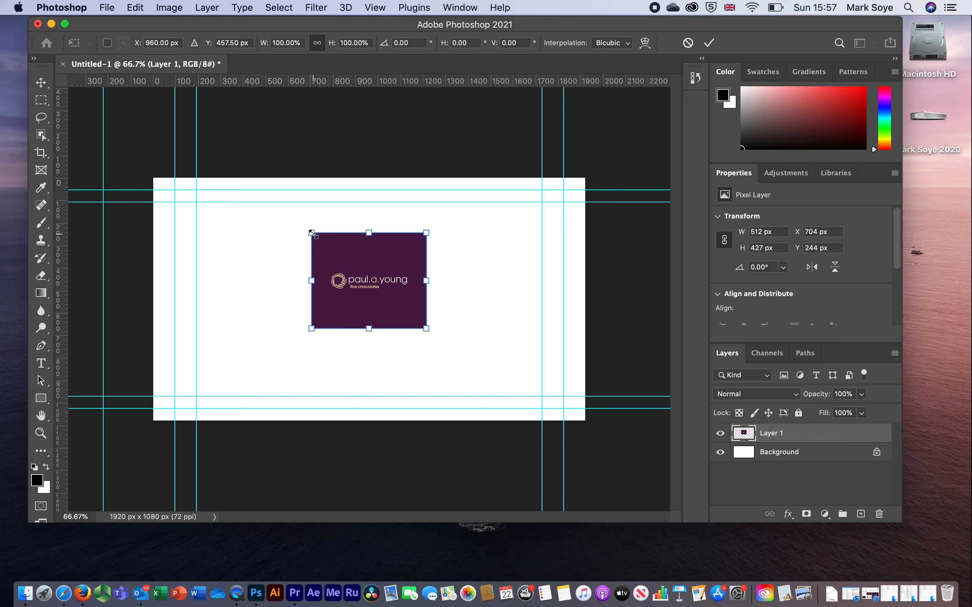
drag(311, 233, 181, 209)
drag(325, 281, 368, 324)
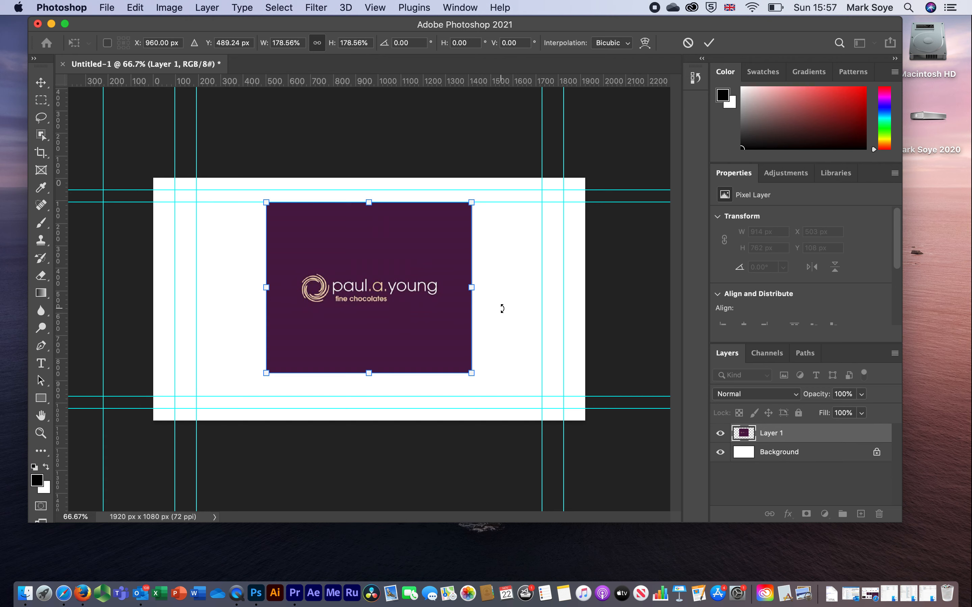
key(Return)
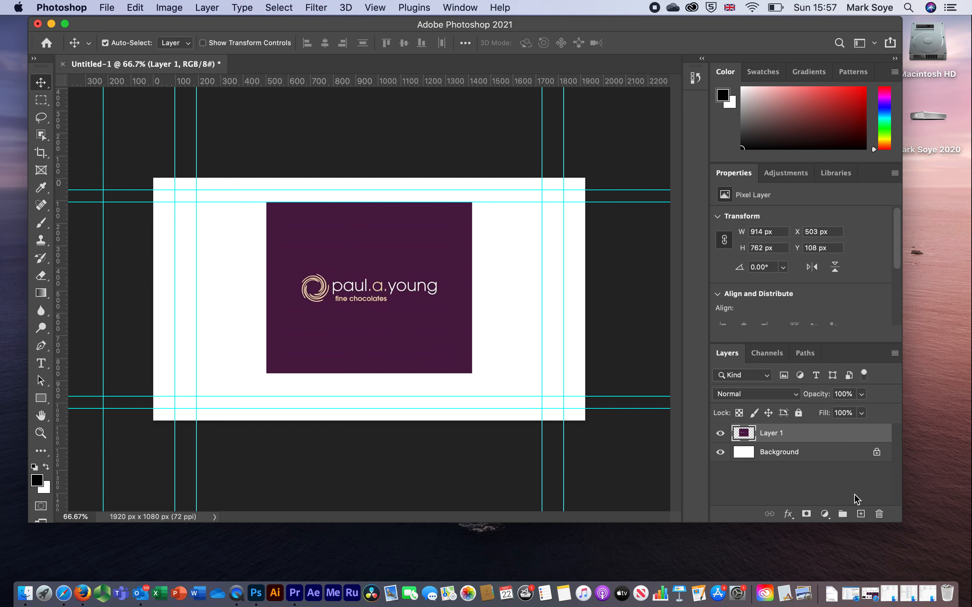
Step: Unlock the Background layer, leaving its layer style options unchanged
click(876, 457)
double_click(875, 458)
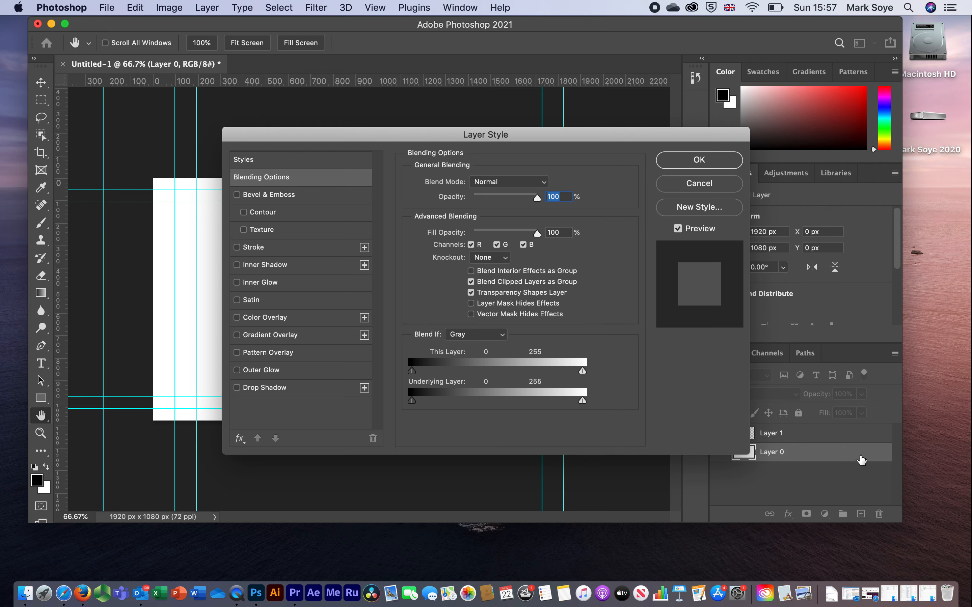
click(693, 185)
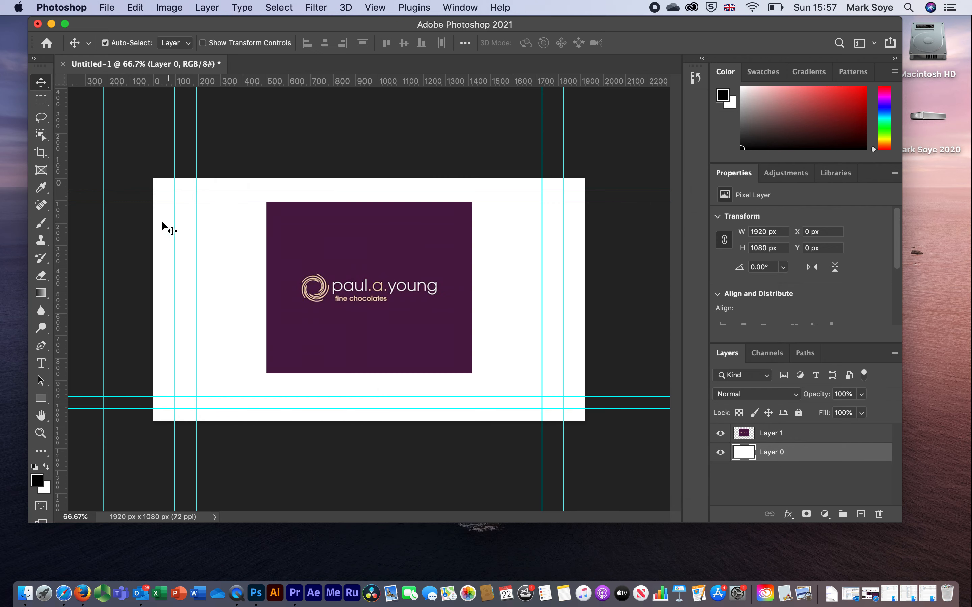
Step: Sample the logo image's dark purple background as the foreground color #4f1a48 and switch to the Paint Bucket tool
click(44, 192)
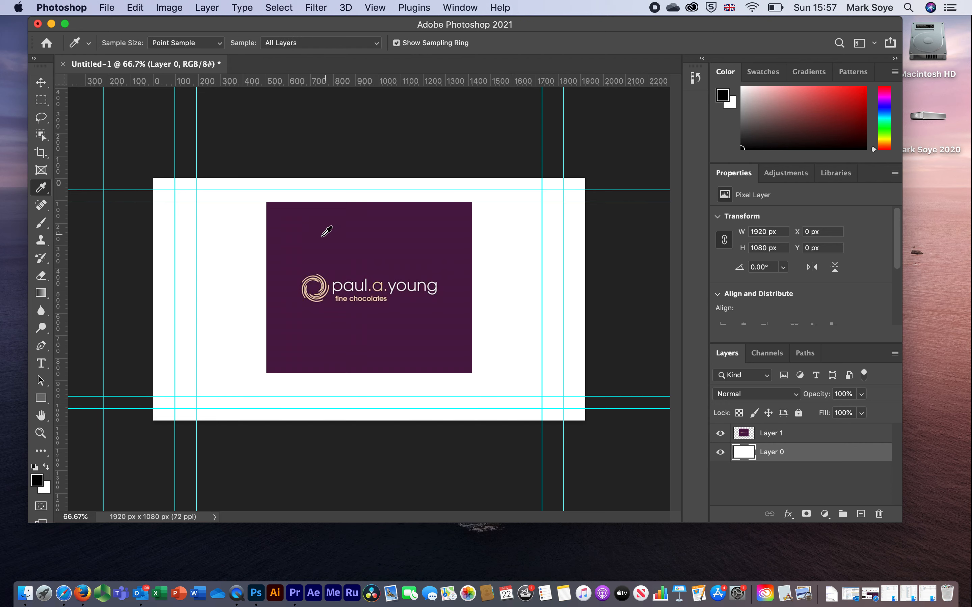
click(340, 240)
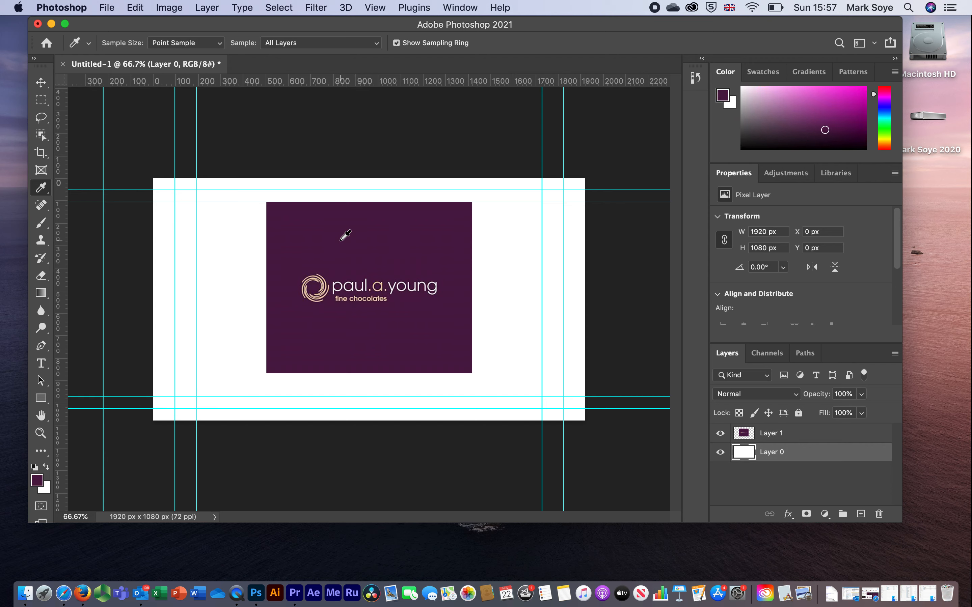
click(37, 481)
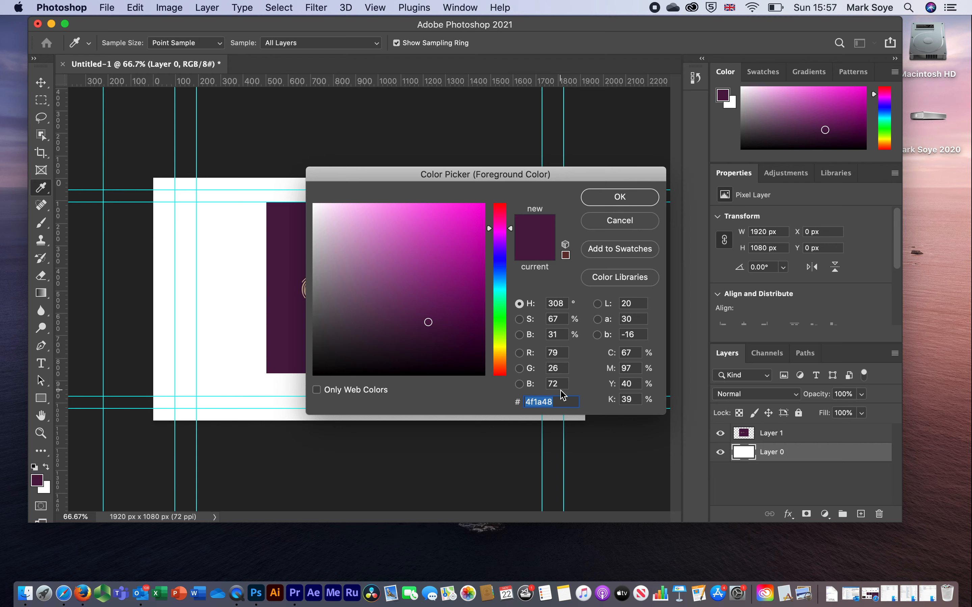
drag(565, 402, 520, 402)
click(613, 202)
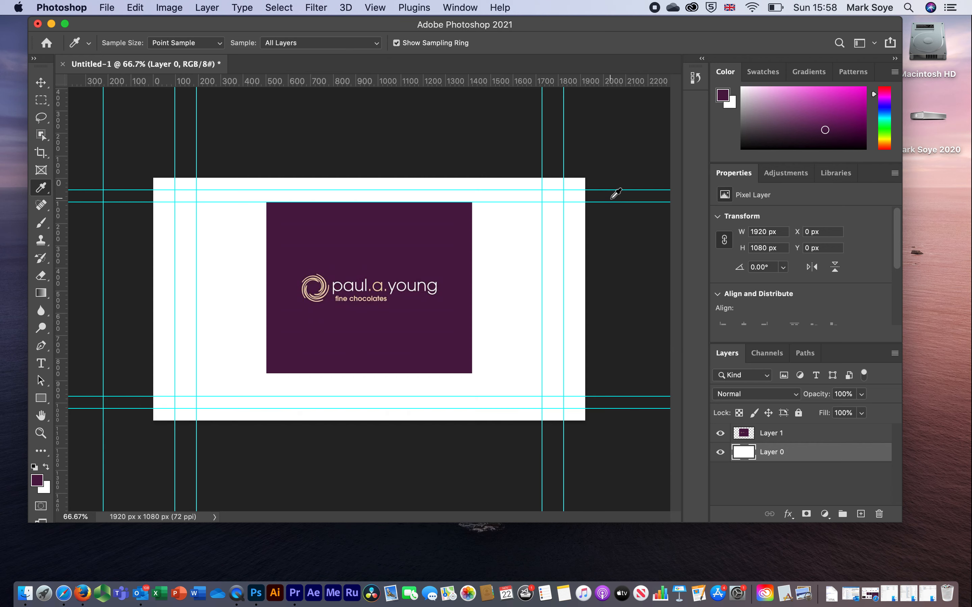
click(47, 298)
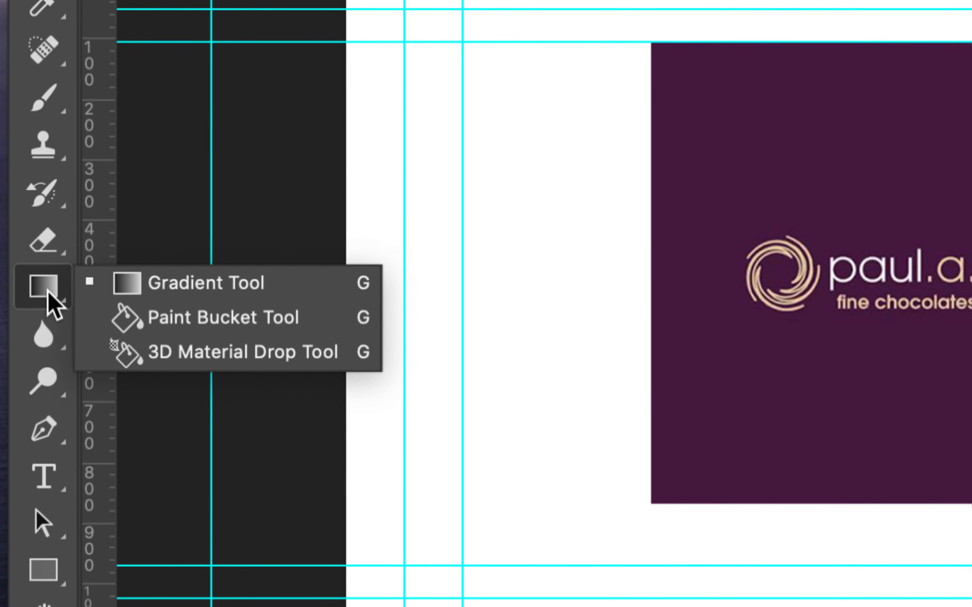
click(171, 317)
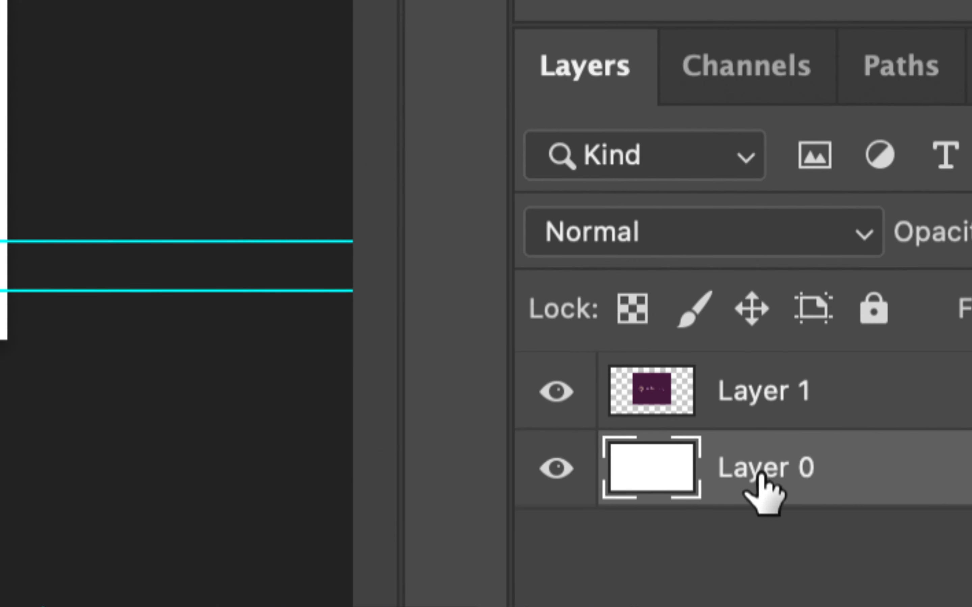
Step: Rename the white background layer as BG and the logo layer as LOGO PAUL
double_click(761, 472)
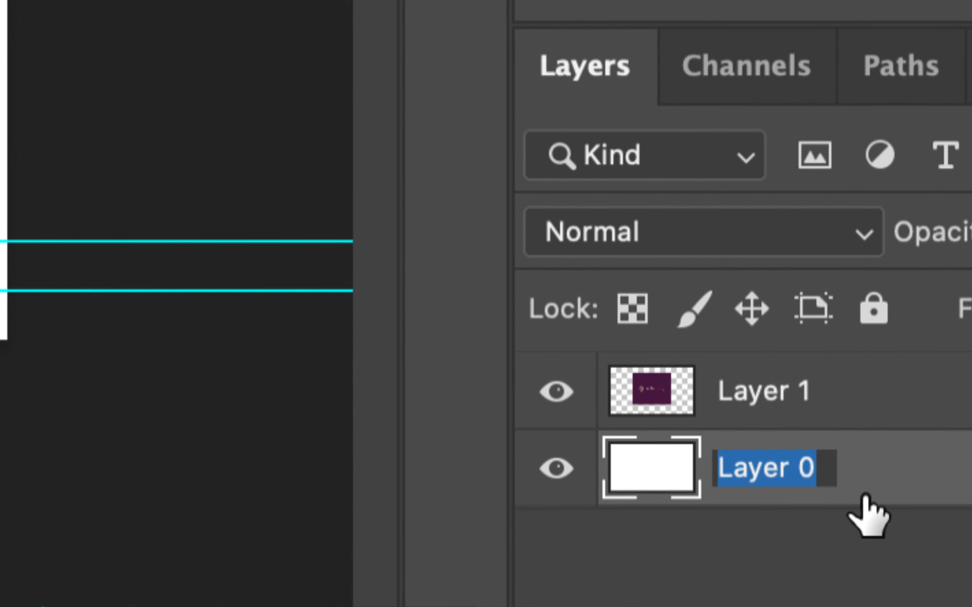
text(BG)
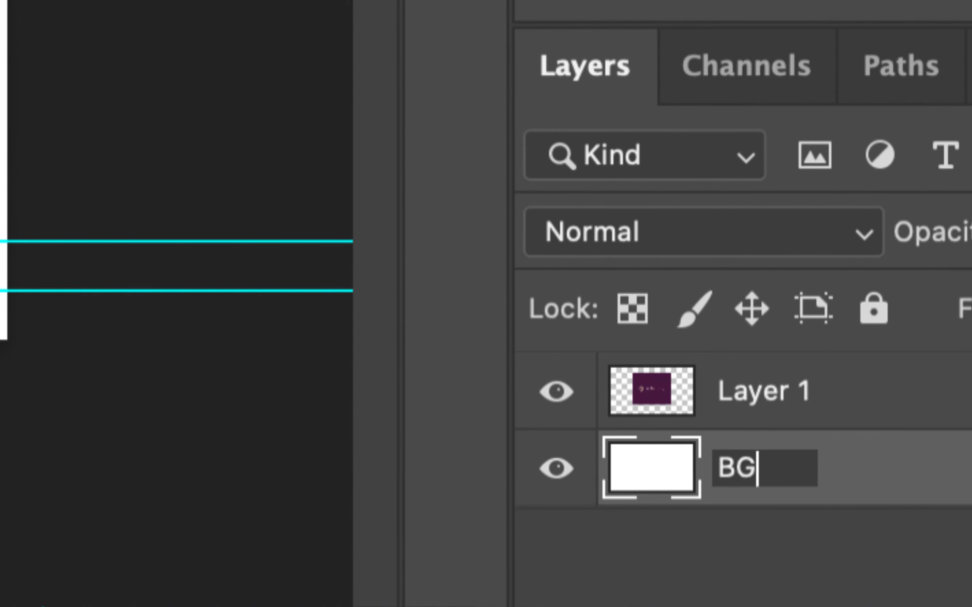
key(Return)
double_click(751, 396)
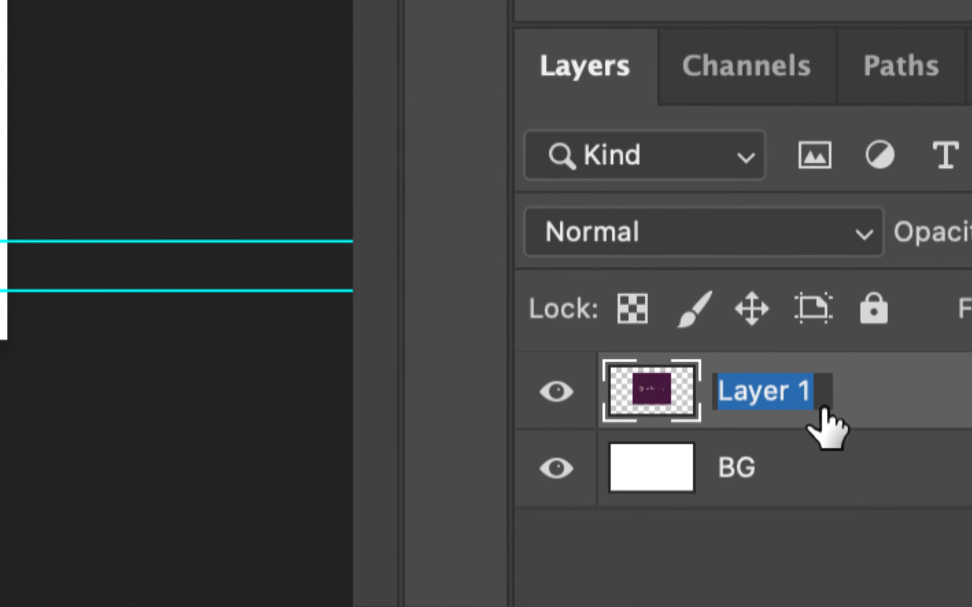
text(LOG)
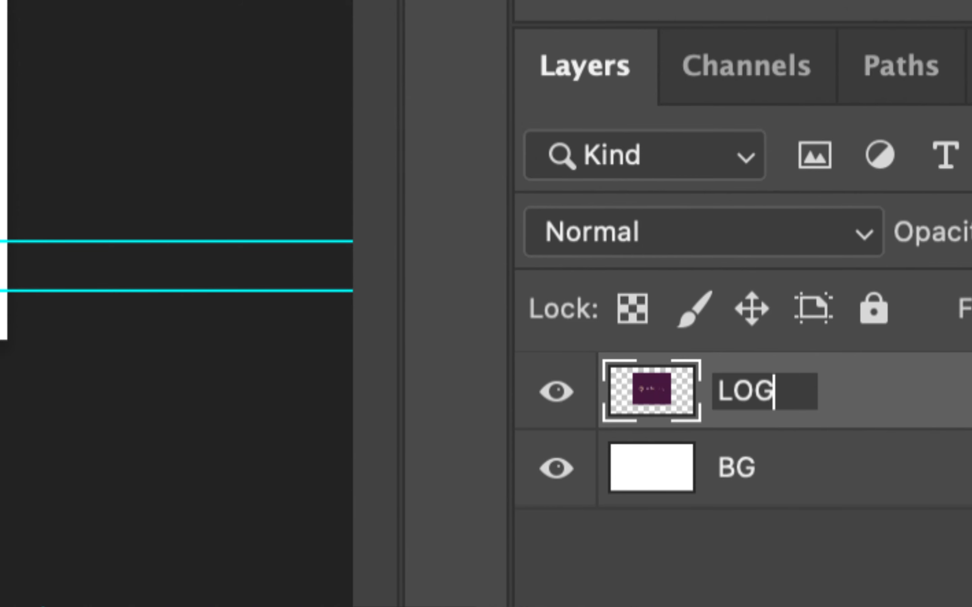
text(O PAUL)
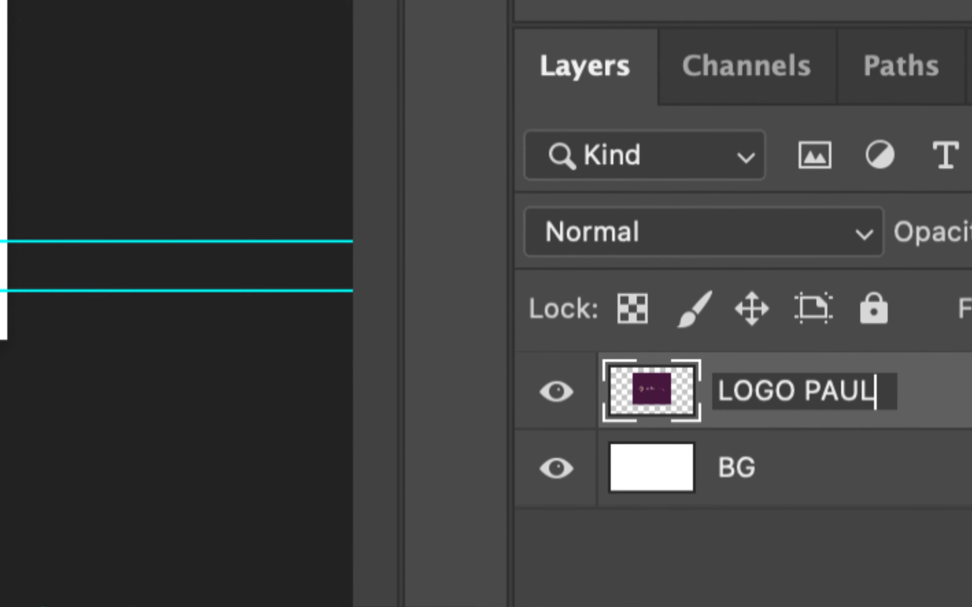
key(Return)
Step: Fill the BG layer with the sampled purple foreground color and check the fill by briefly hiding the LOGO PAUL layer
click(797, 488)
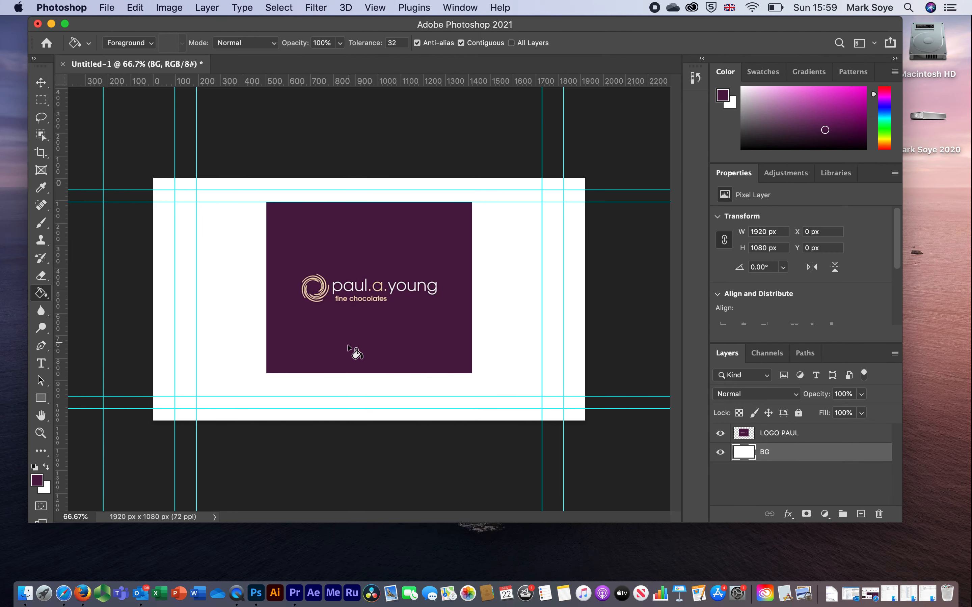
click(209, 262)
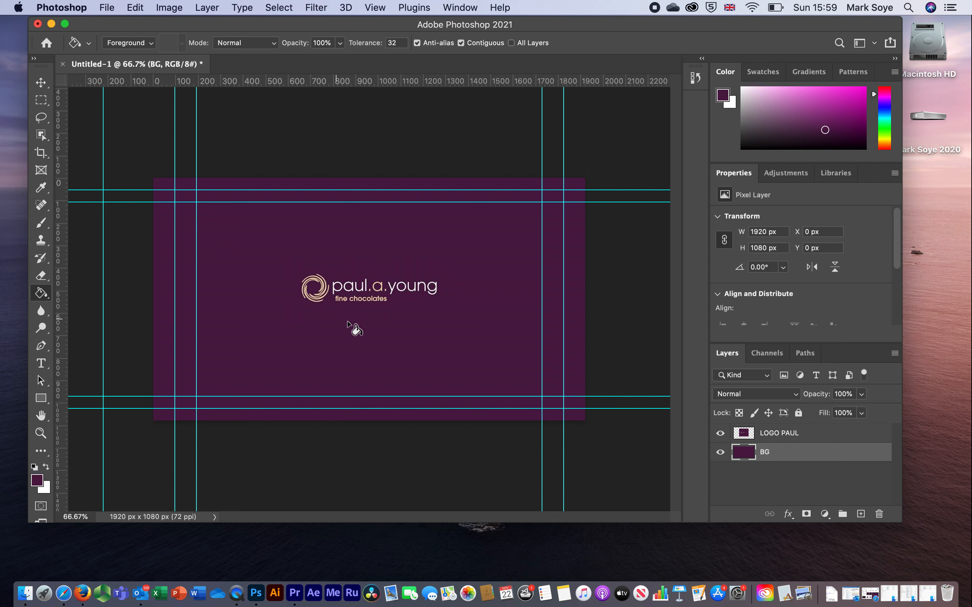
click(721, 434)
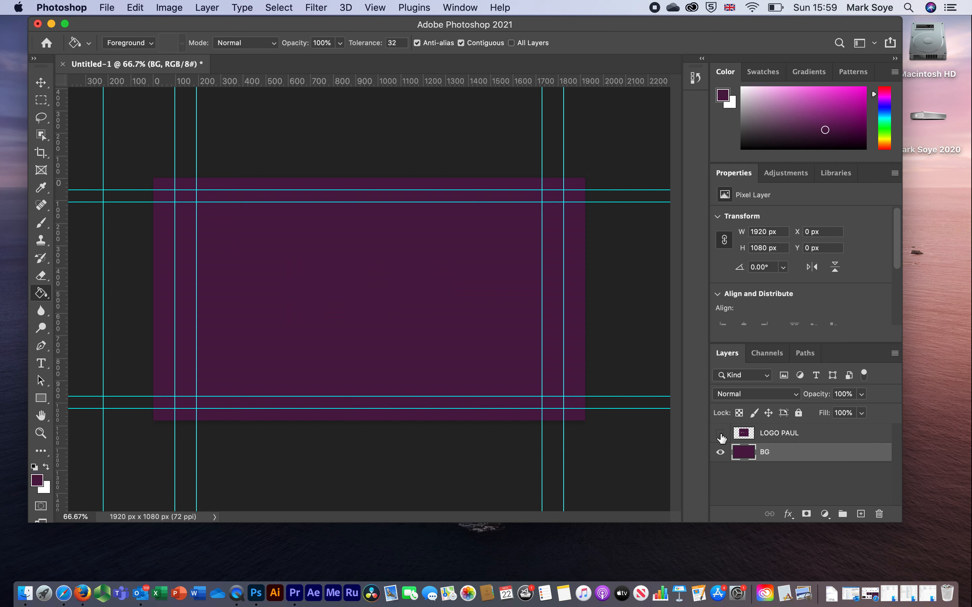
click(720, 433)
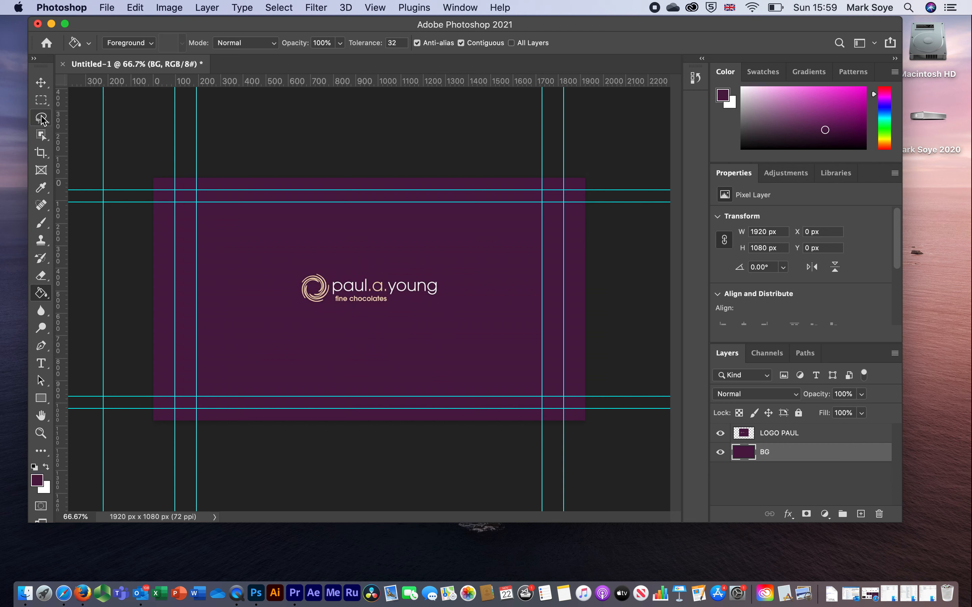
Step: Move the logo layer up and scale it proportionally to about 1224 × 1021 px, horizontally centered at about X 348, Y -103 px
click(42, 85)
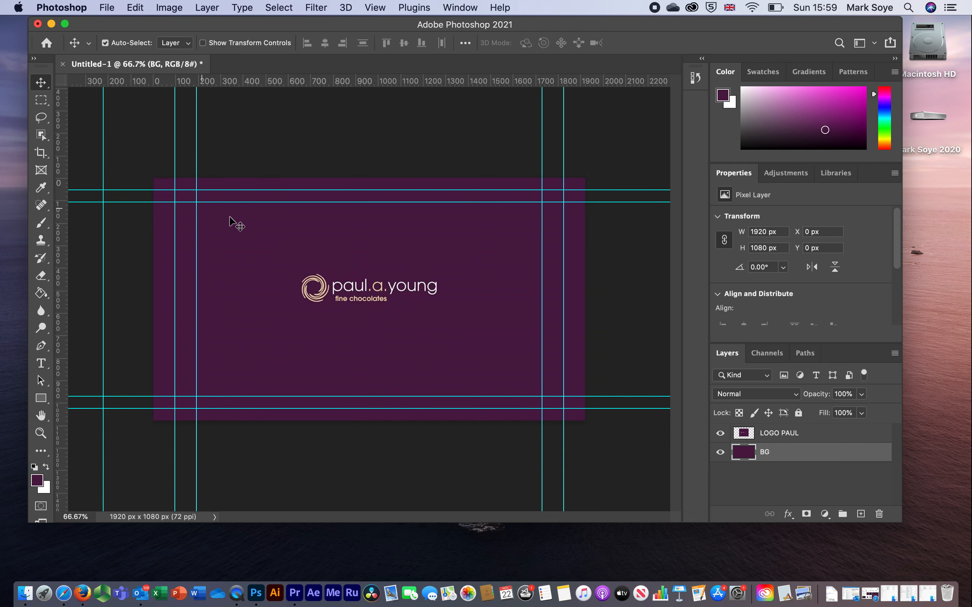
drag(366, 297, 367, 270)
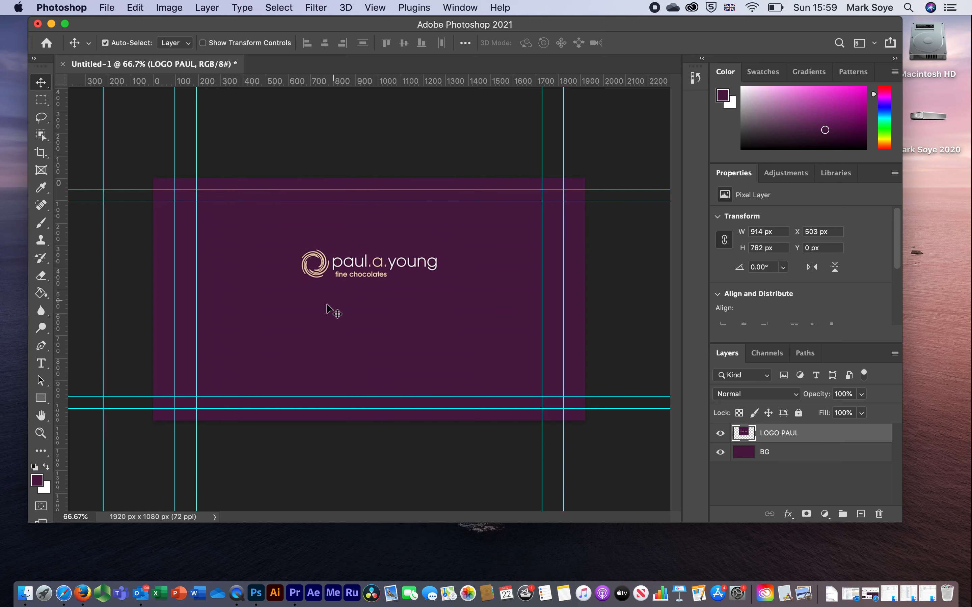
click(135, 8)
mouse_move(239, 321)
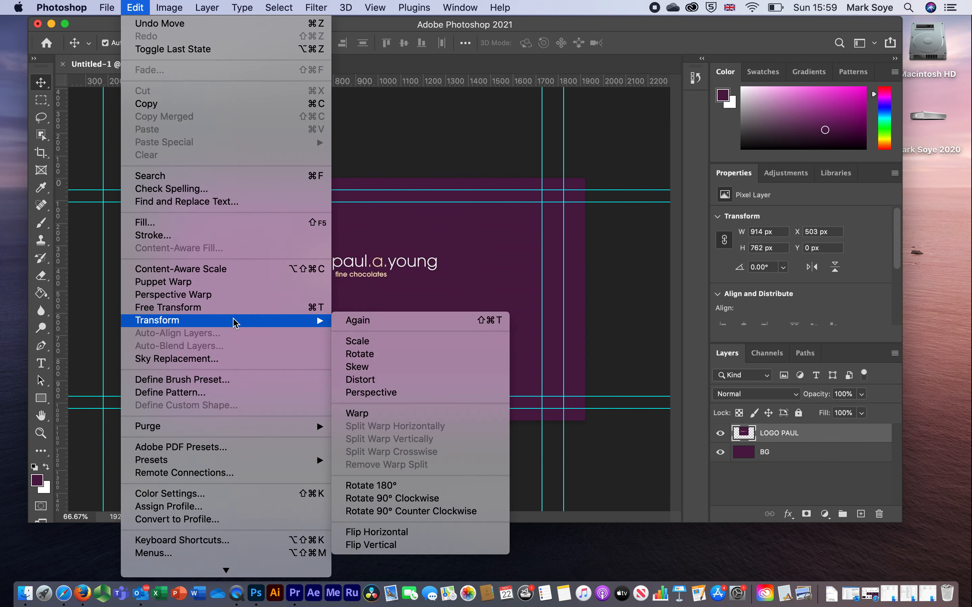
click(350, 341)
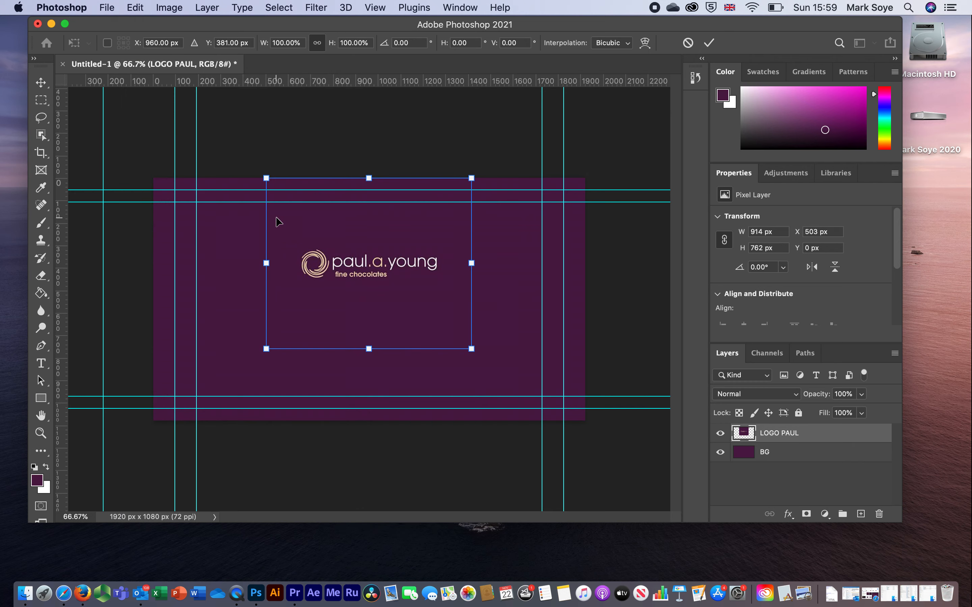
drag(265, 178, 188, 129)
drag(333, 249, 361, 278)
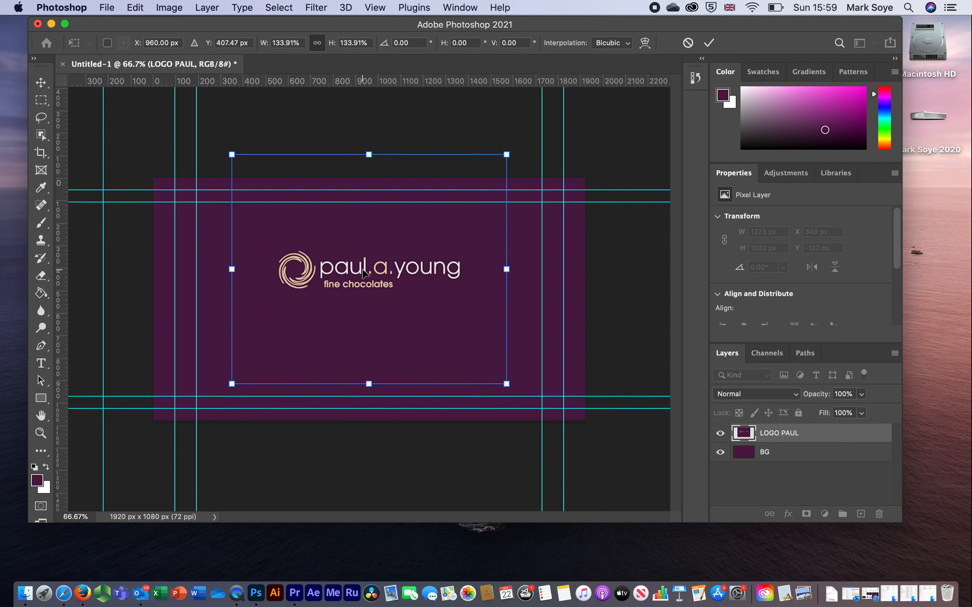
key(Return)
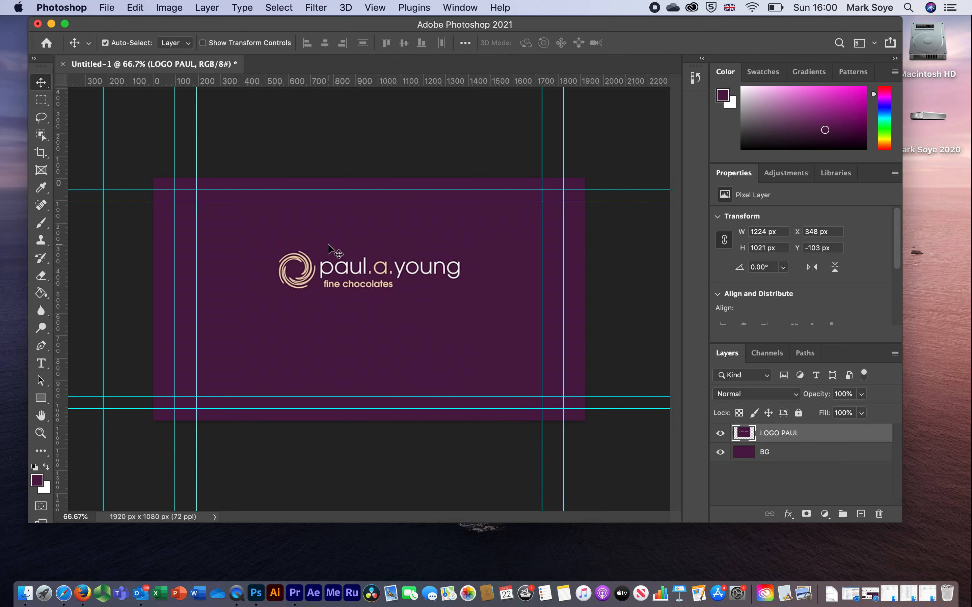
key(super+s)
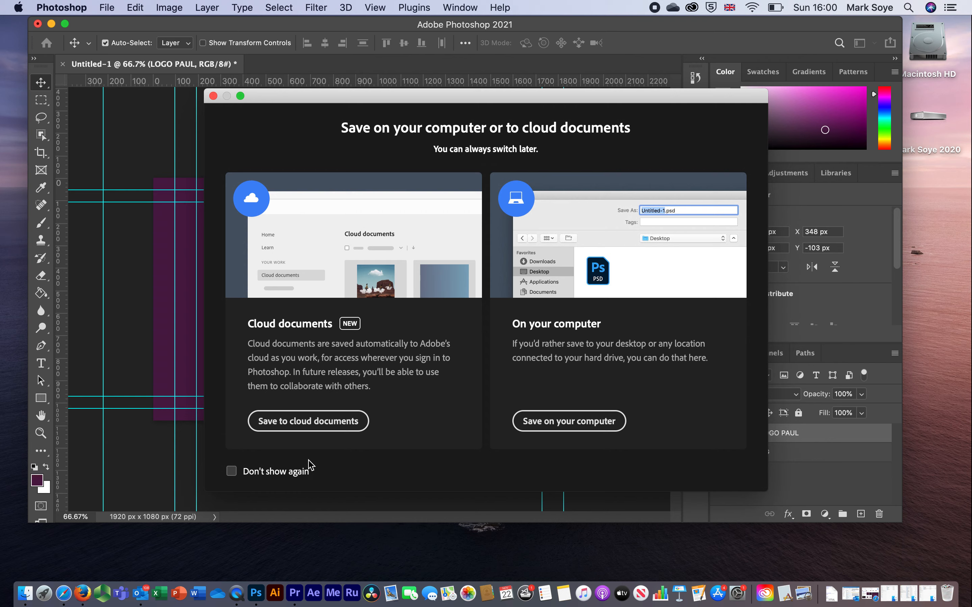
click(574, 422)
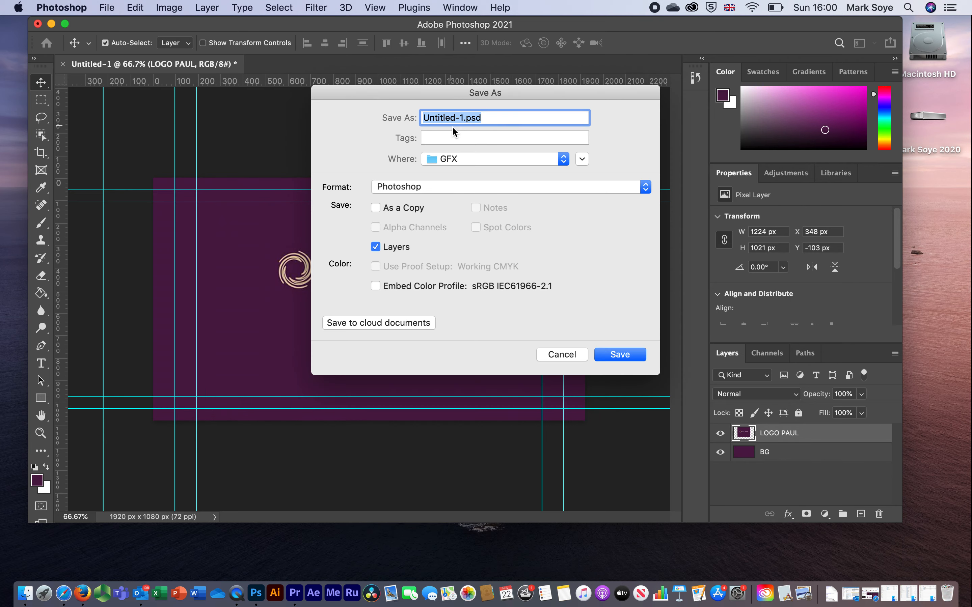
click(465, 118)
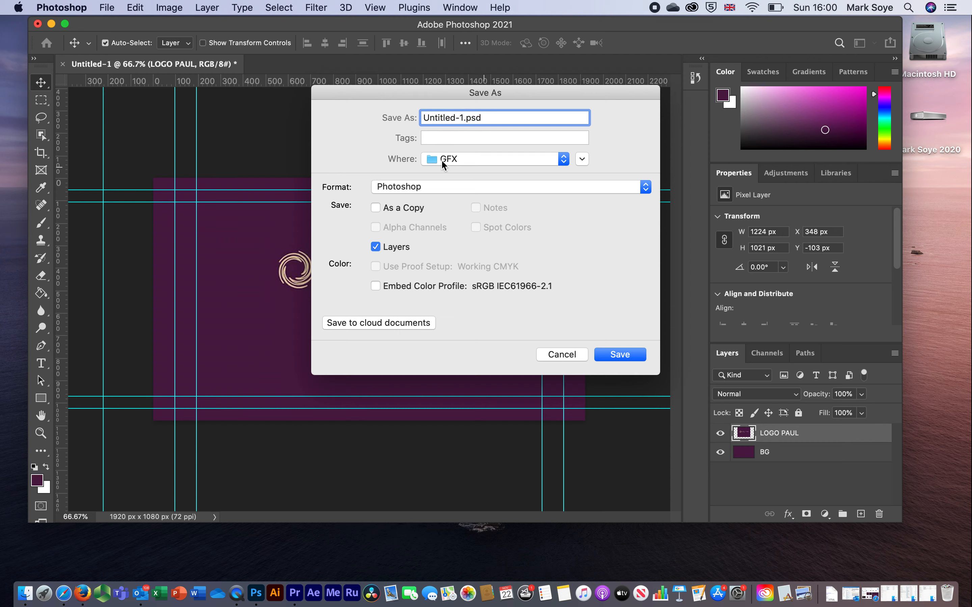
drag(464, 118, 397, 112)
text(PAUL SLATE)
click(619, 354)
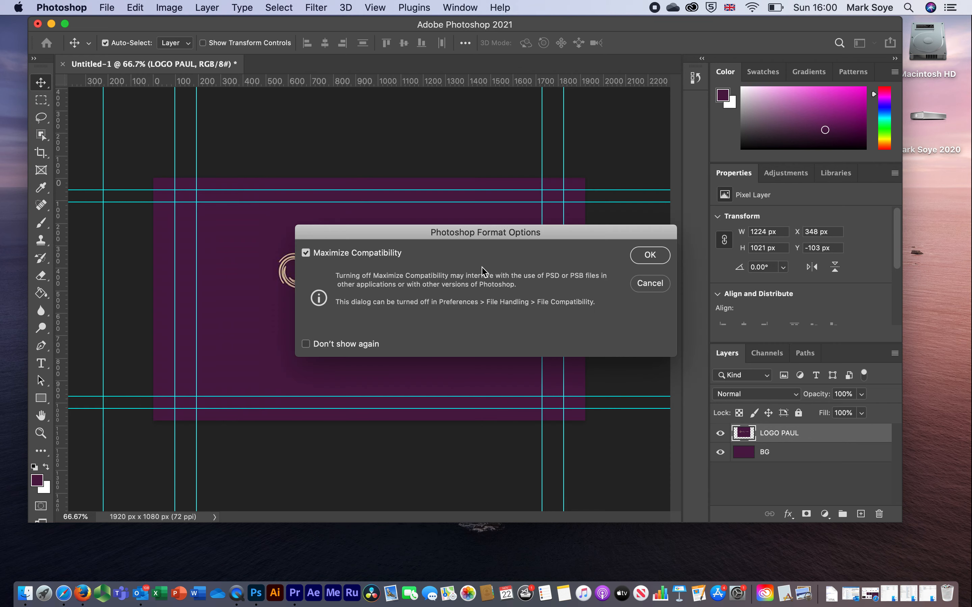
click(647, 257)
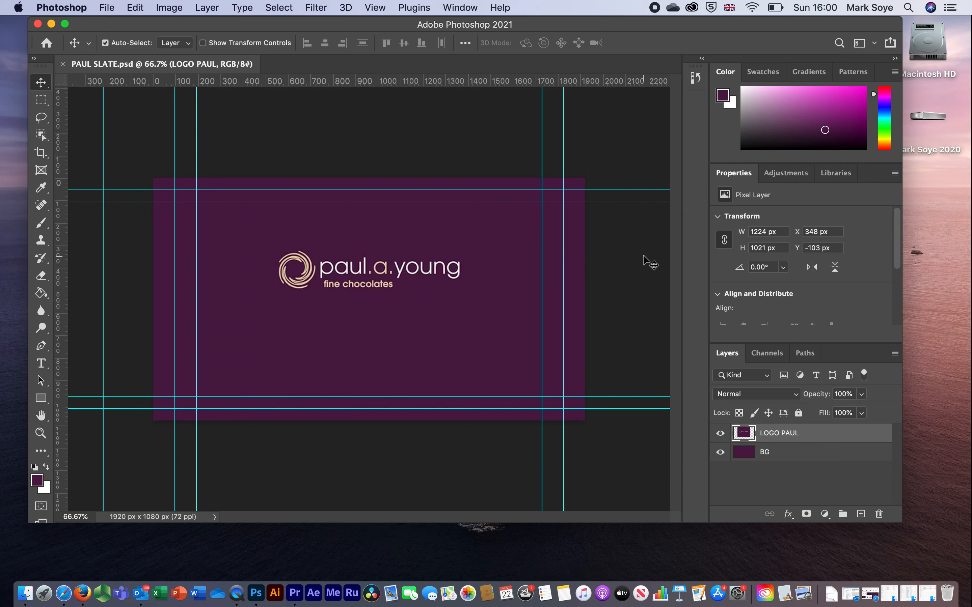